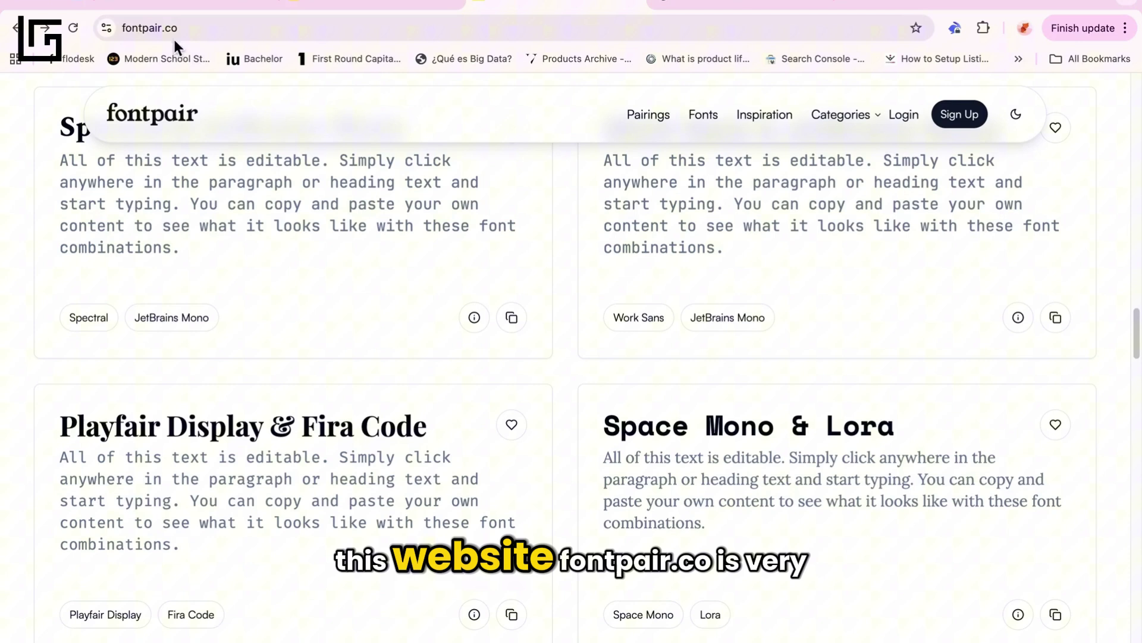
Open the full collection of font pairings on fontpair and browse it for typography inspiration
scroll(269, 308, up, 2)
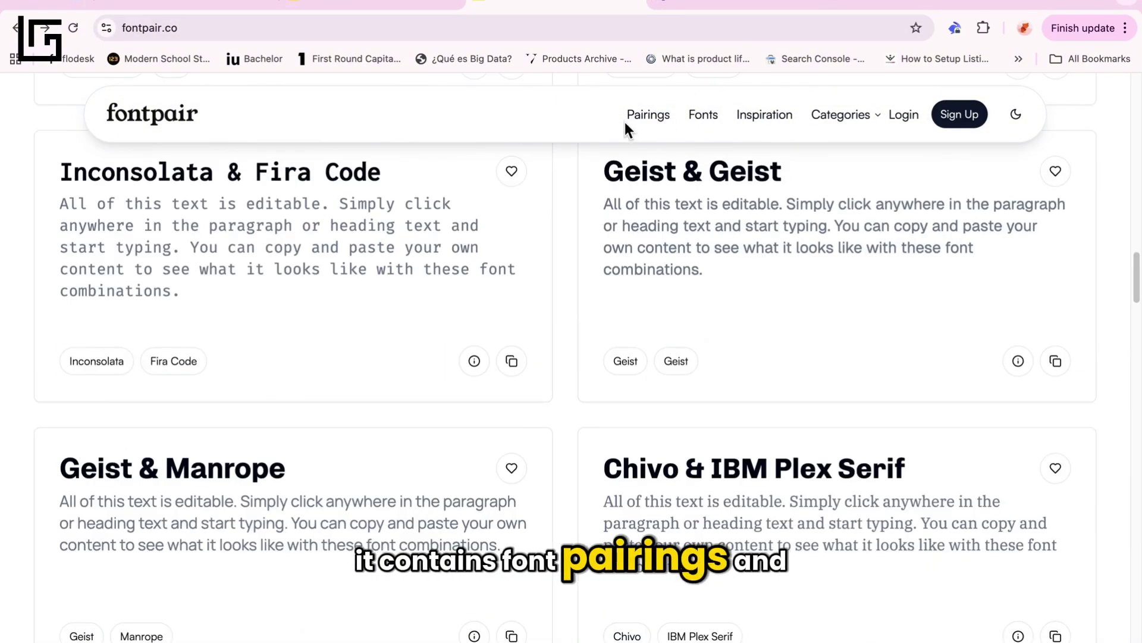
click(631, 119)
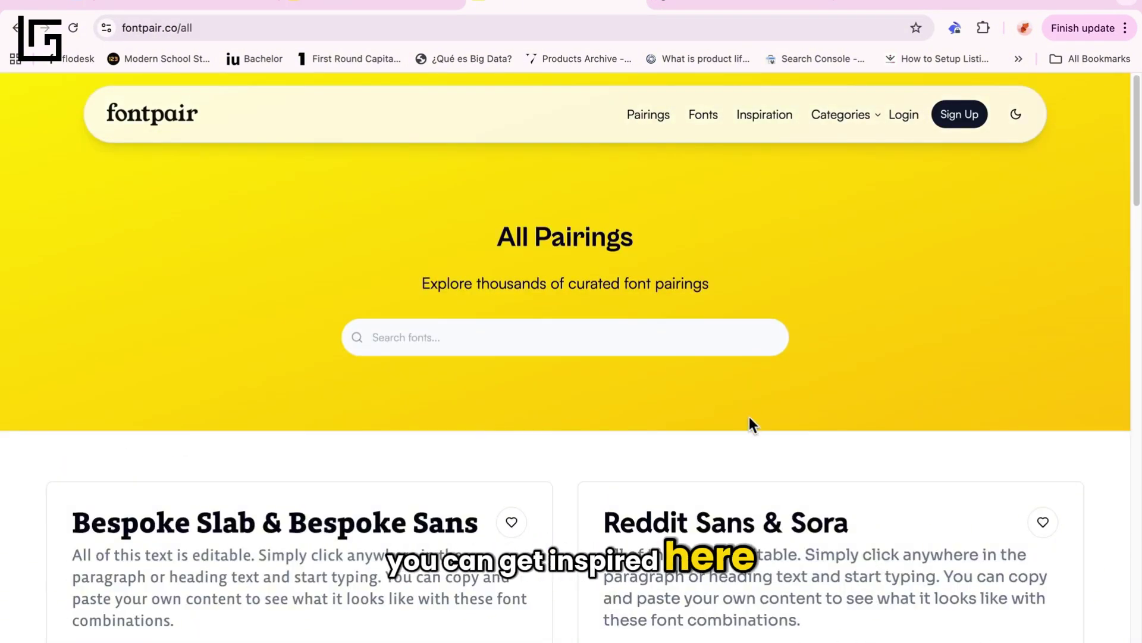
scroll(750, 426, down, 15)
drag(973, 443, 623, 443)
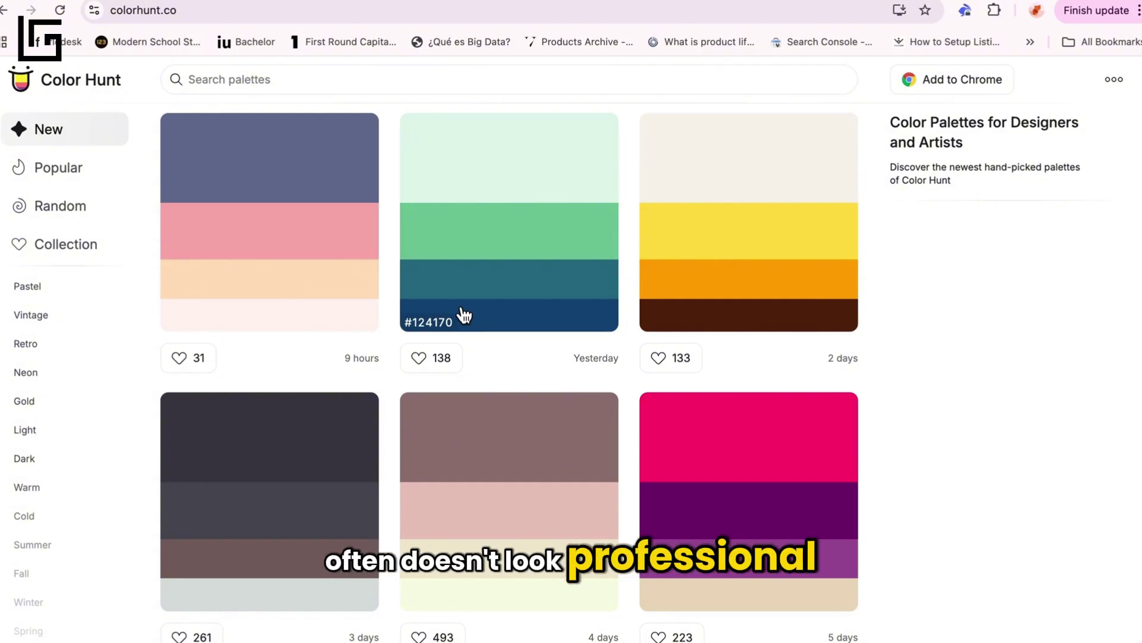
Switch to Color Hunt and browse the newest palettes and this month's most popular ones
scroll(59, 357, down, 2)
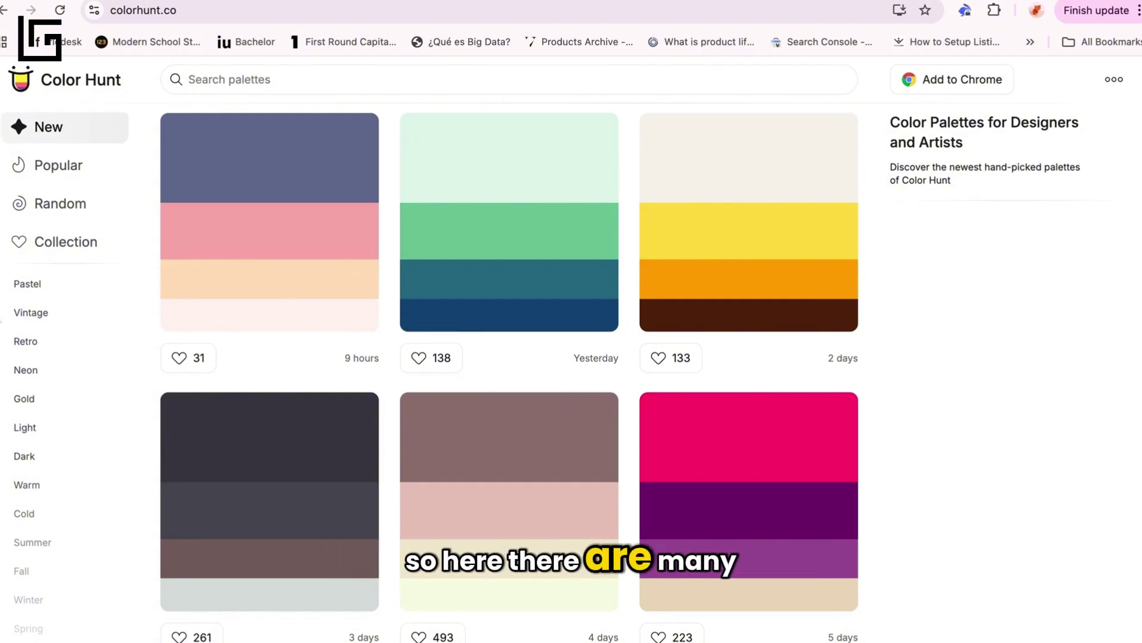
scroll(59, 357, up, 2)
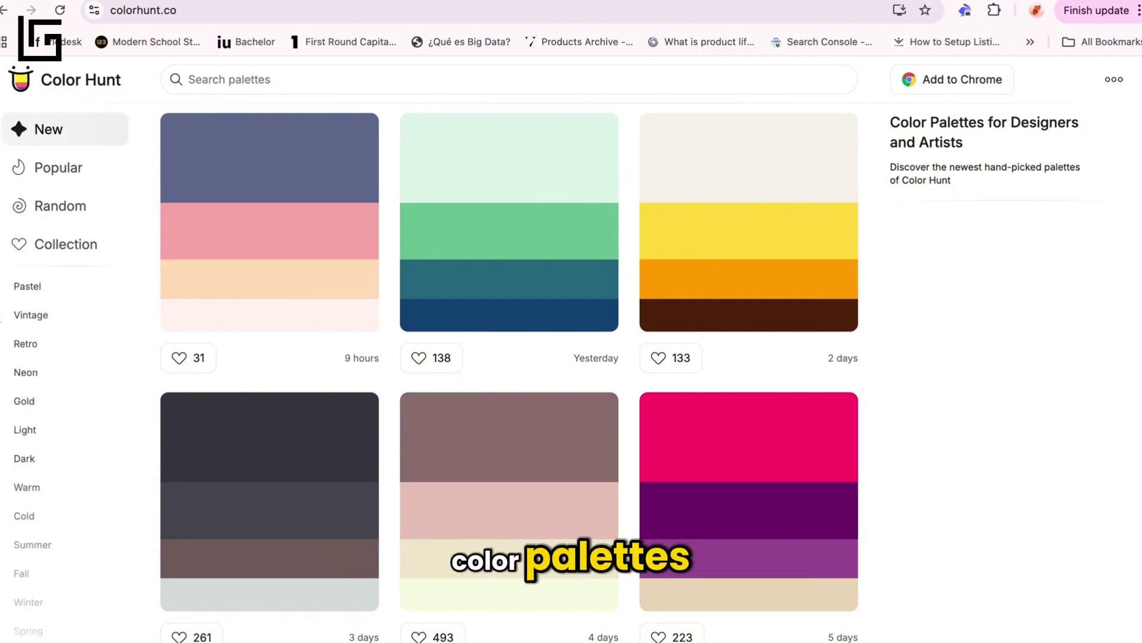
click(49, 176)
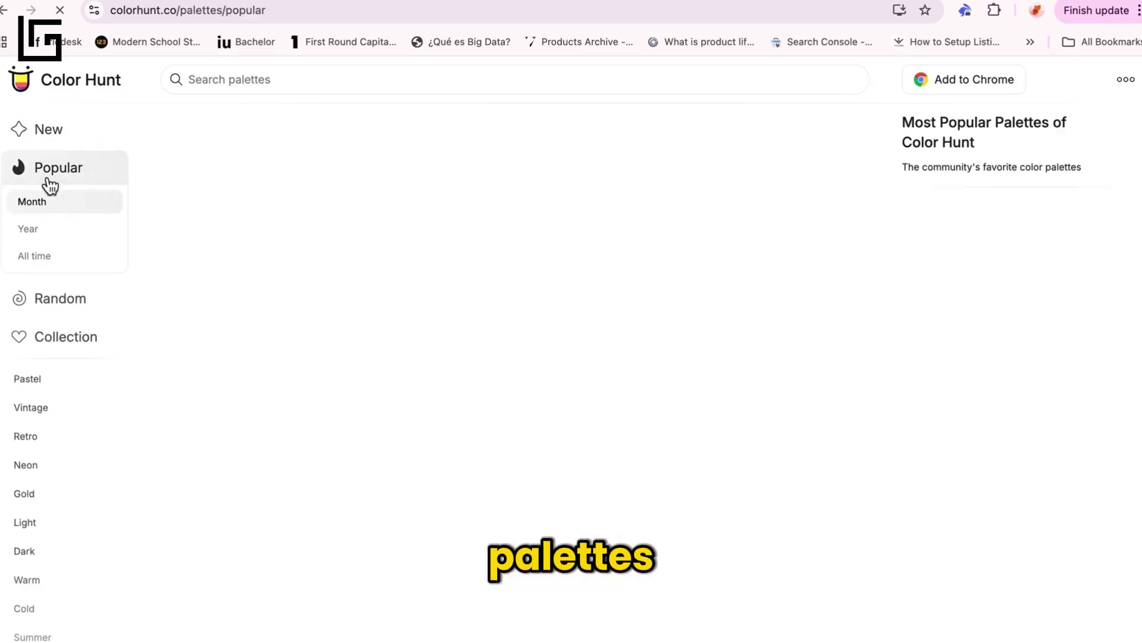
scroll(811, 528, down, 2)
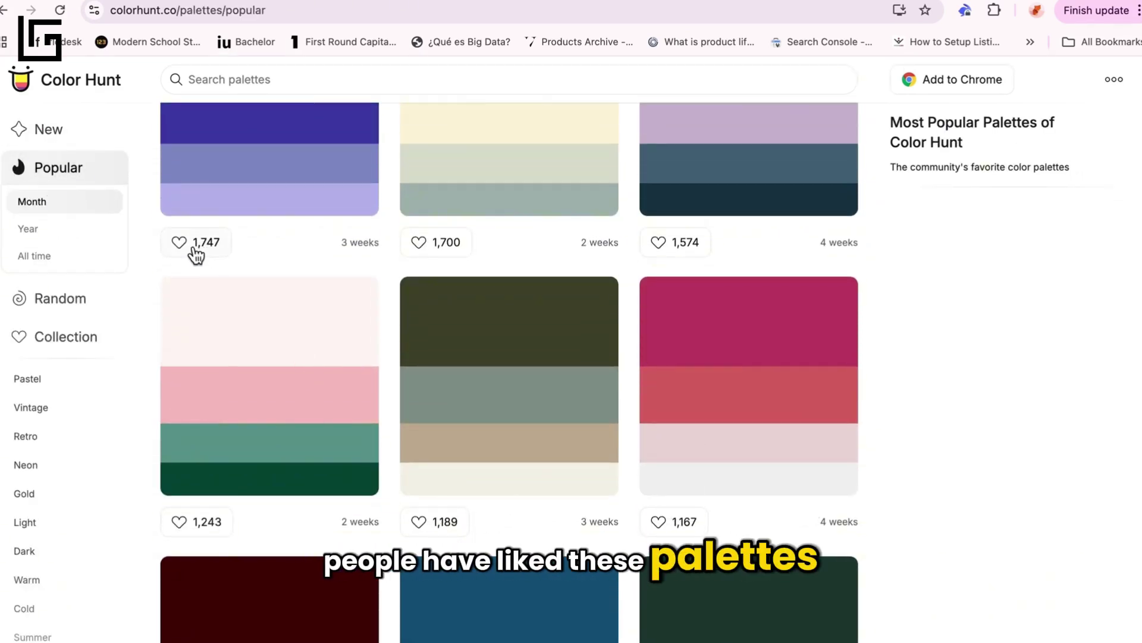
scroll(341, 432, down, 7)
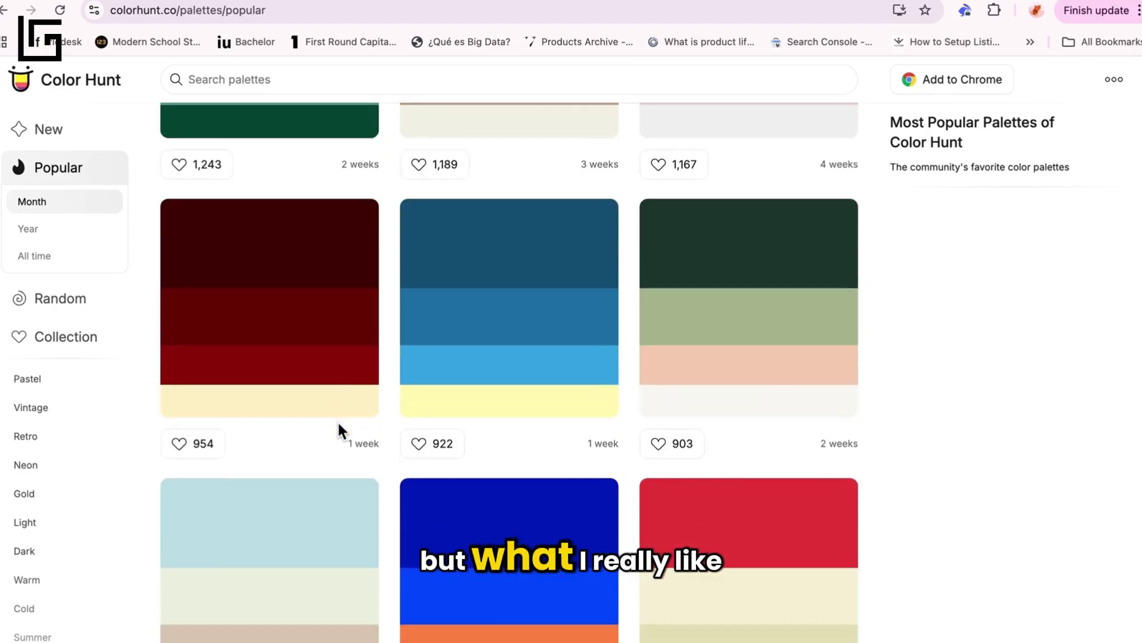
scroll(339, 423, up, 10)
Return to the newest palettes and look through the Dark, Light and Neon palette collections
click(46, 128)
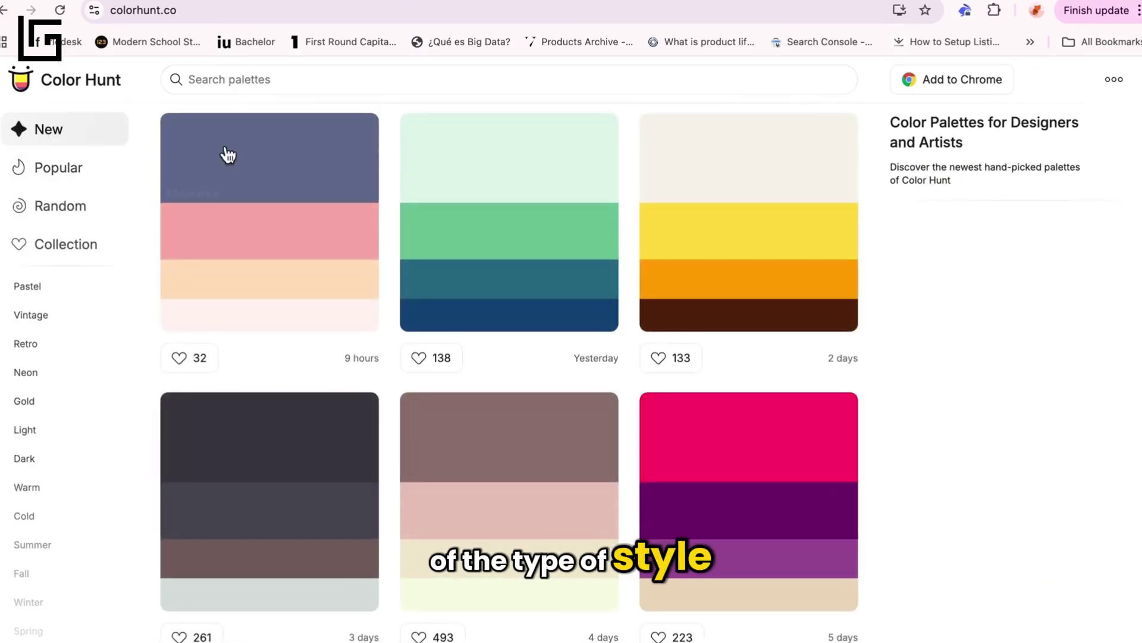
click(45, 459)
scroll(43, 459, down, 1)
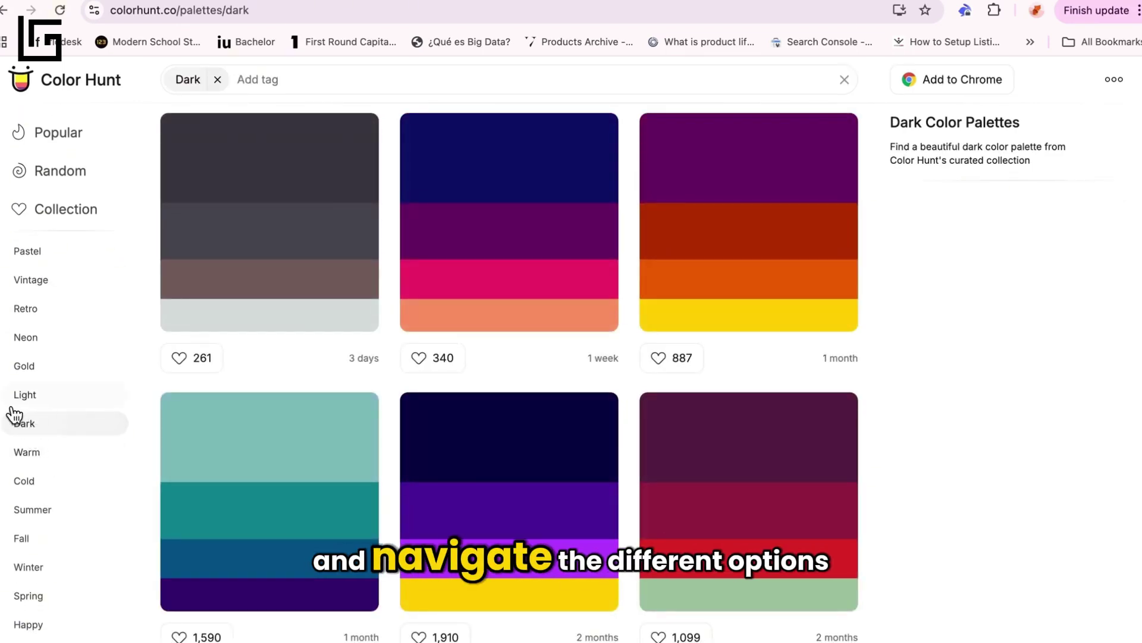
click(27, 396)
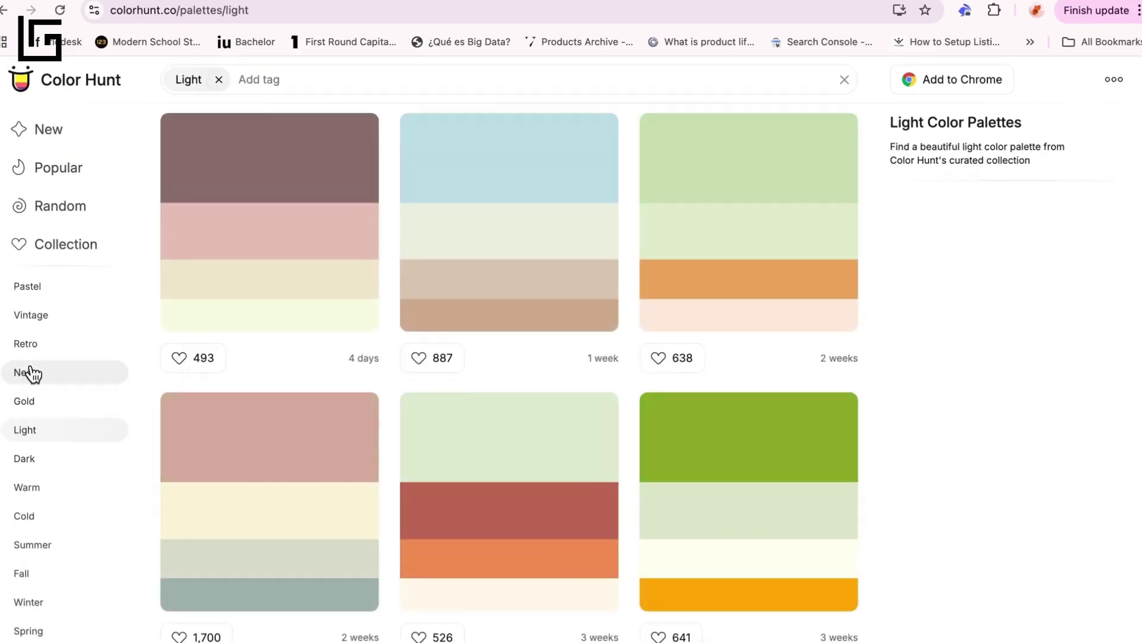
click(30, 372)
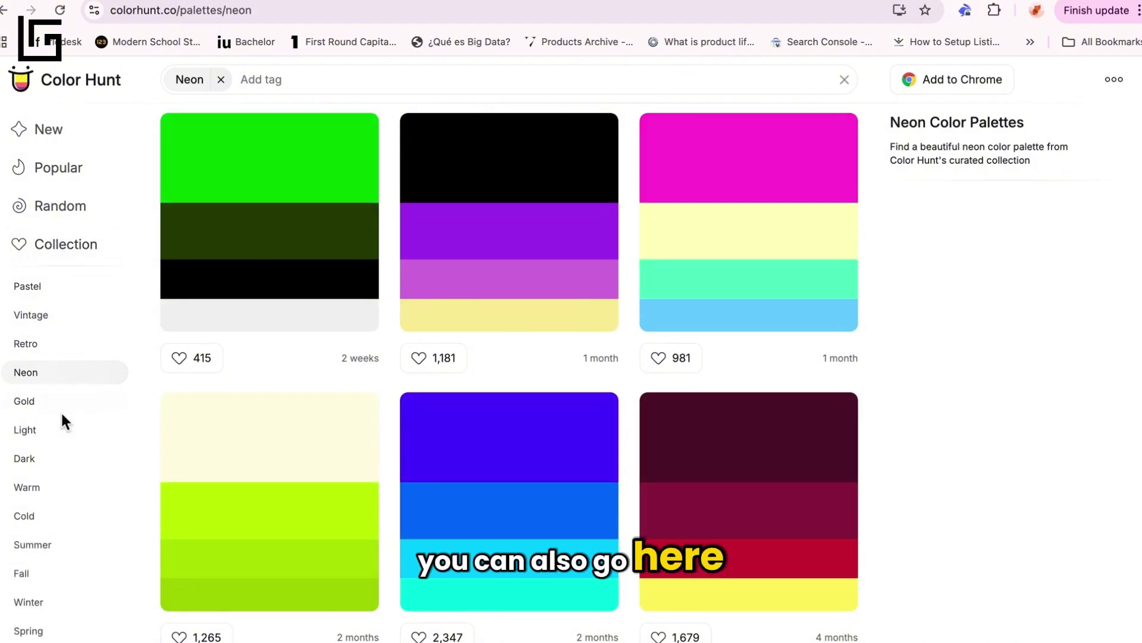
Filter the palettes by the Dark collection combined with the colors Black, Grey and Red
click(51, 464)
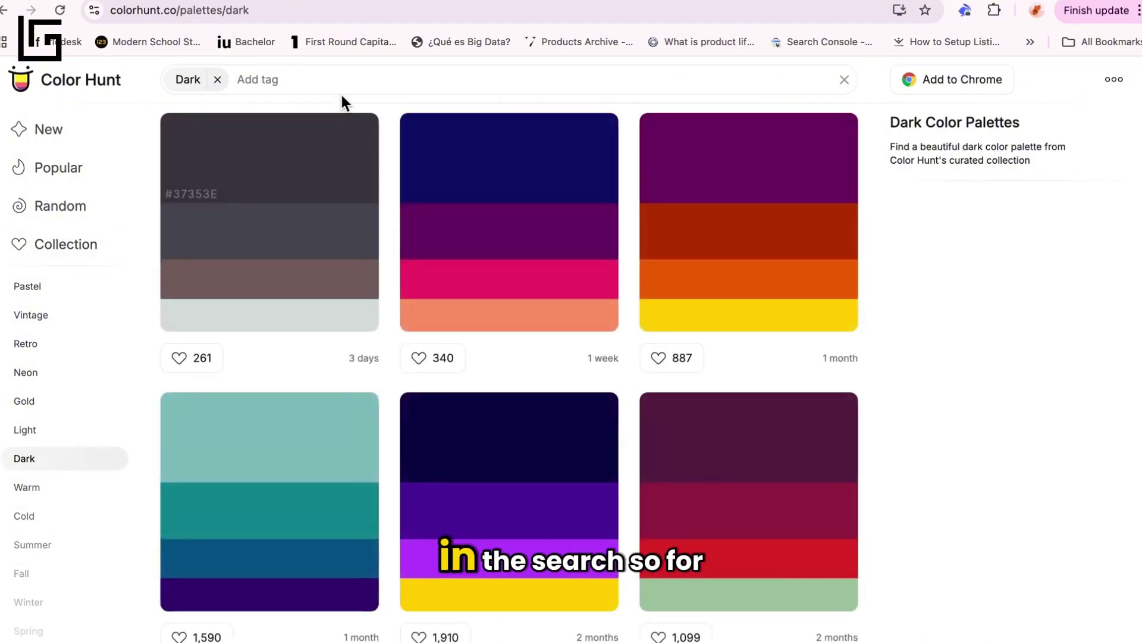
click(341, 81)
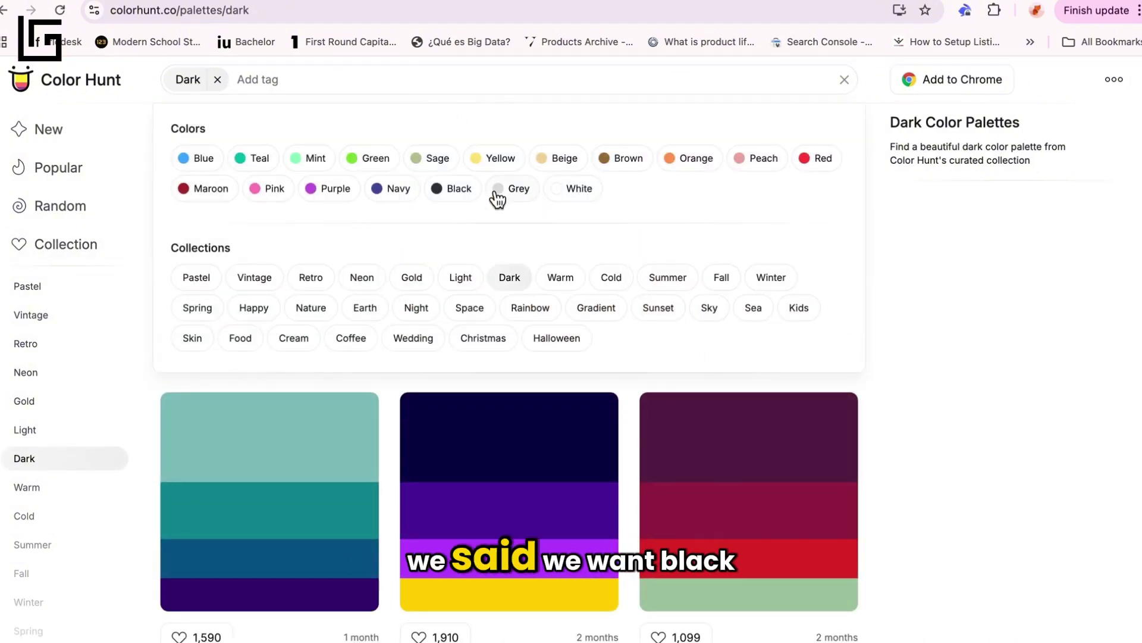
click(460, 190)
click(359, 73)
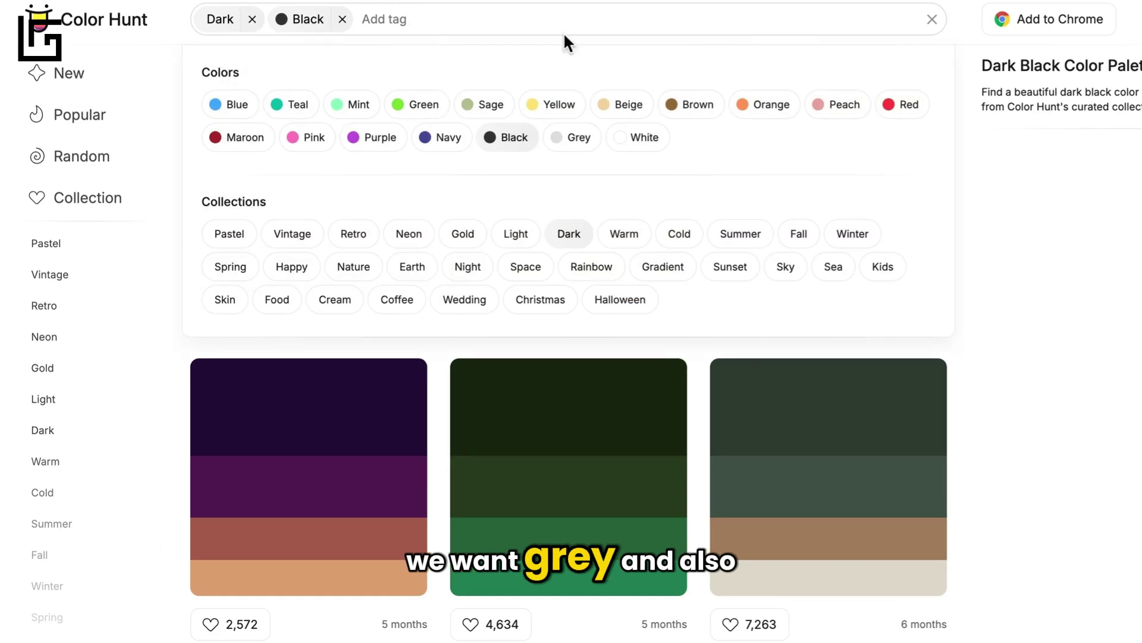
click(578, 137)
click(520, 21)
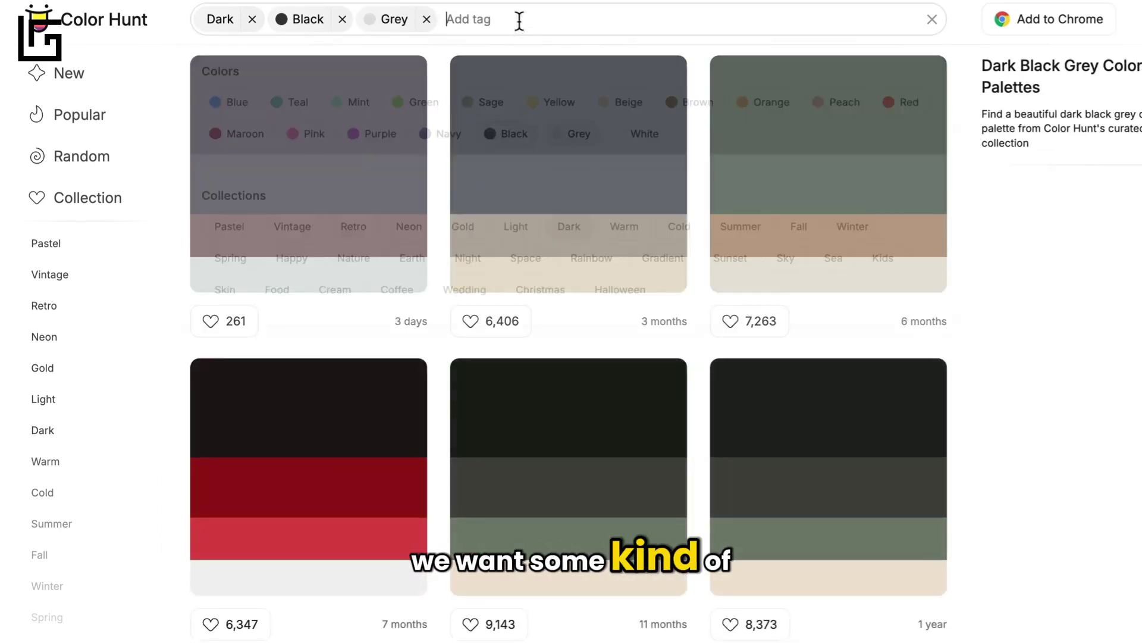
click(909, 107)
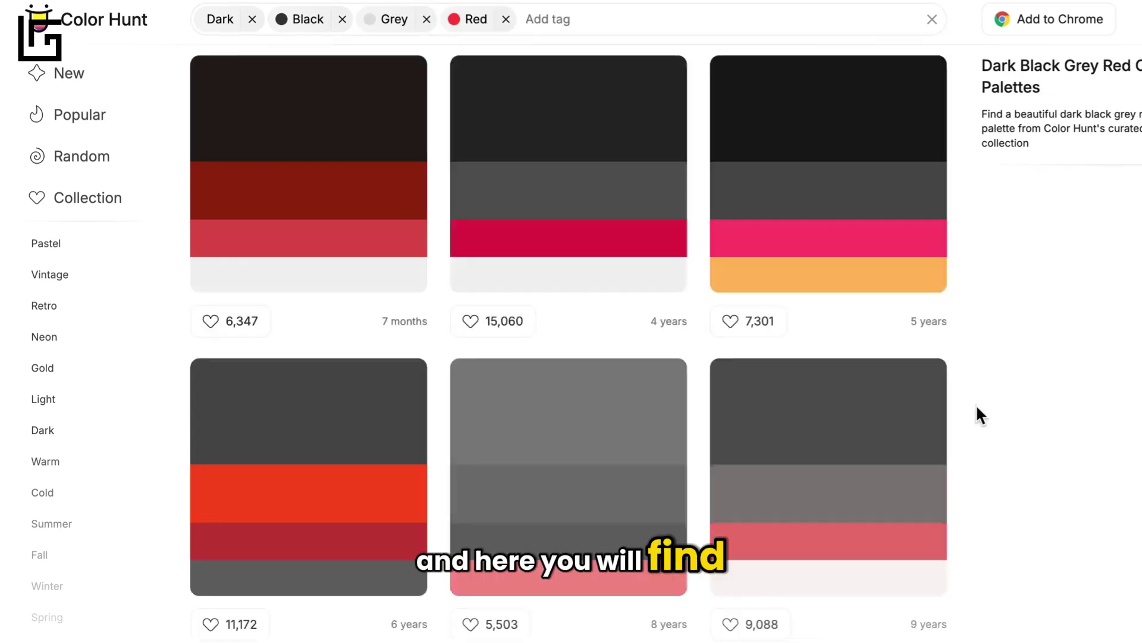
scroll(857, 438, down, 1)
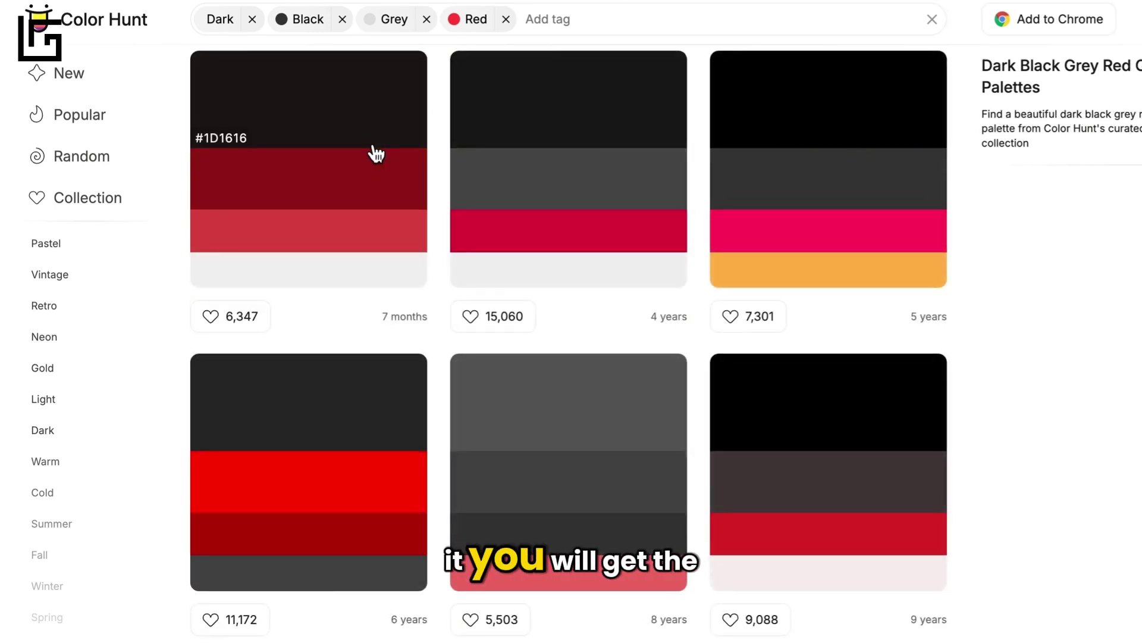
Open the palette starting with #1D1616 and take a screenshot of its swatches and color codes
click(376, 153)
scroll(1056, 309, down, 4)
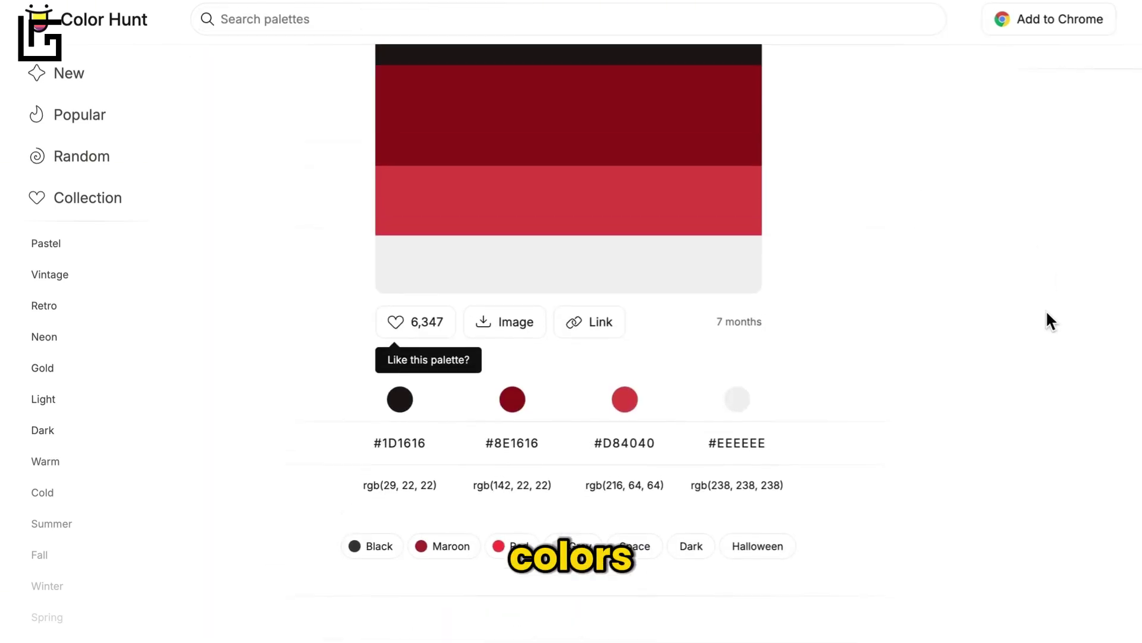
scroll(1046, 310, up, 1)
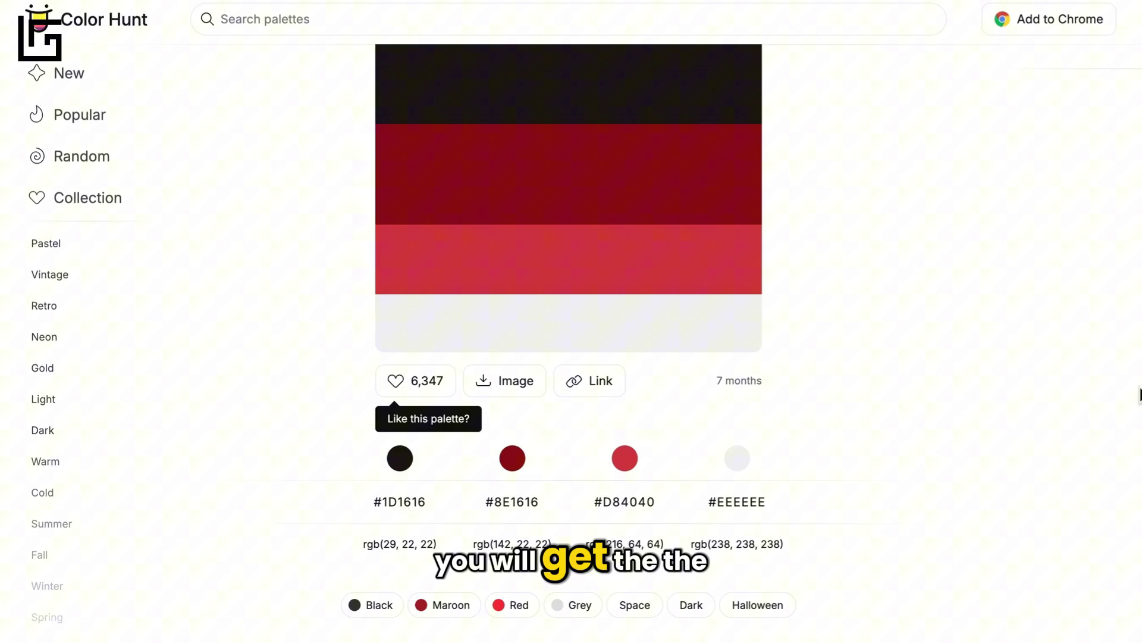
scroll(1139, 394, up, 1)
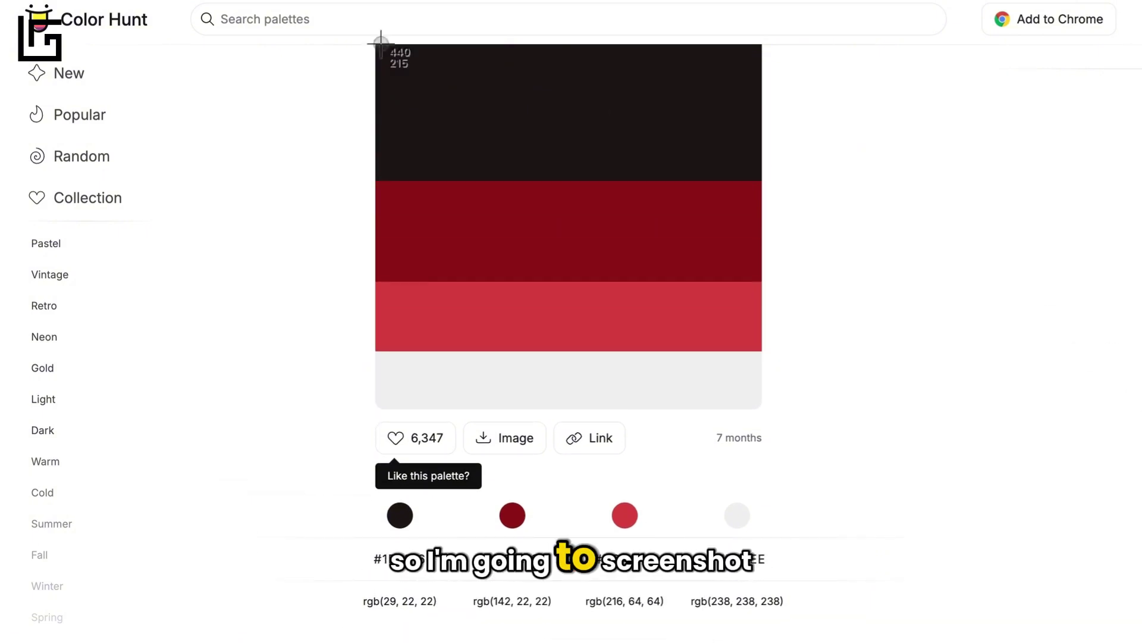
drag(332, 47, 842, 625)
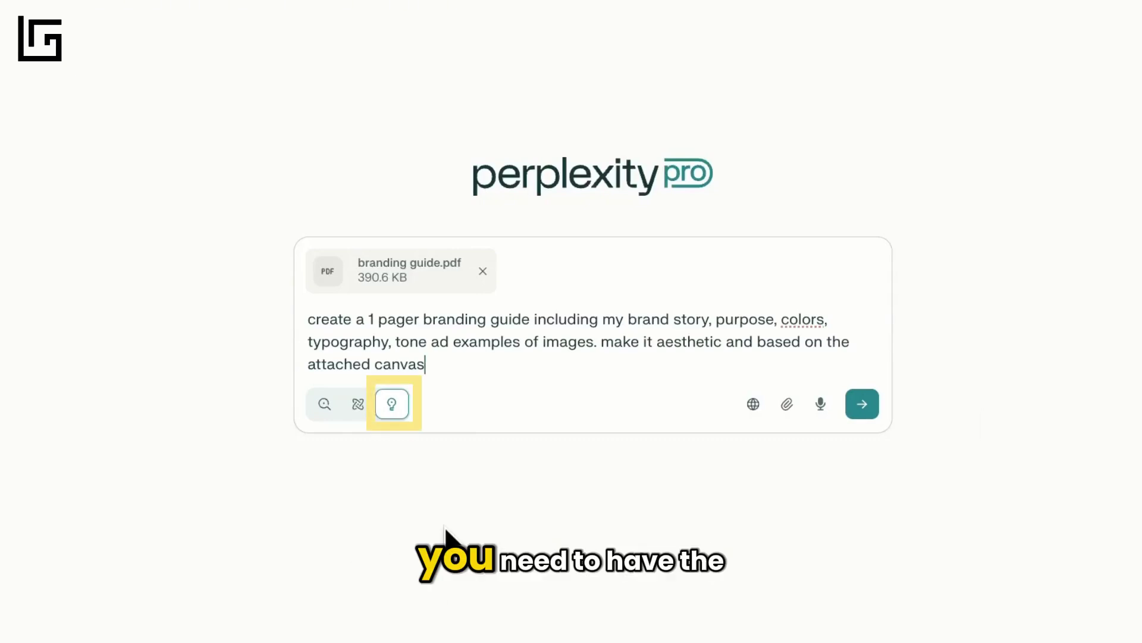
In the Perplexity branding guide prompt, correct the typo "ad" to "and" before "examples of images"
mouse_move(403, 413)
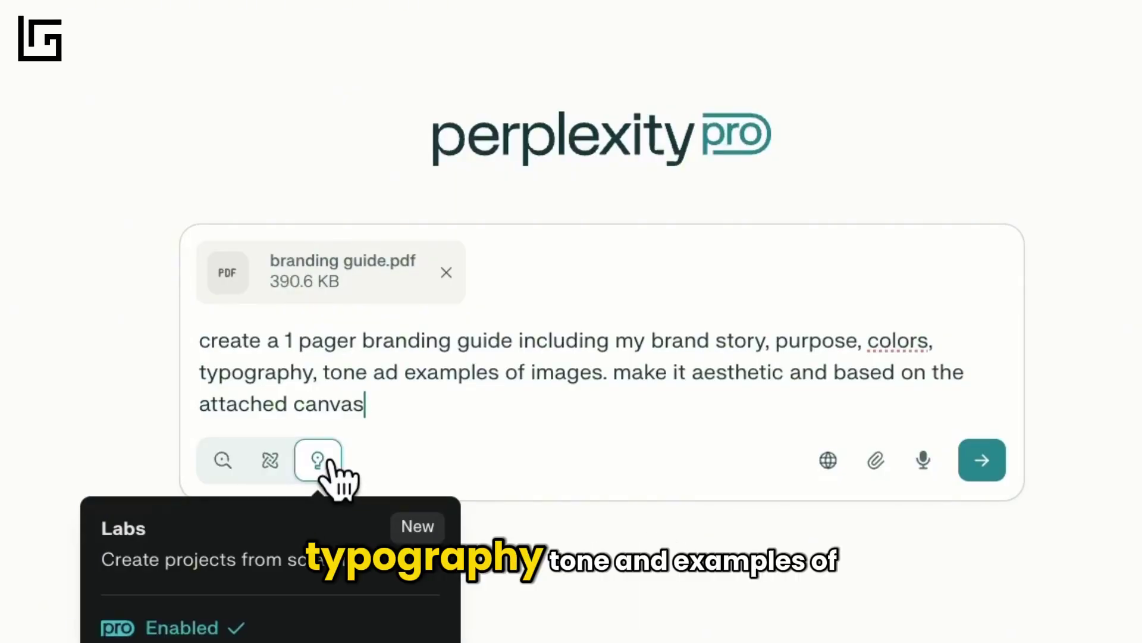
click(398, 372)
text(n)
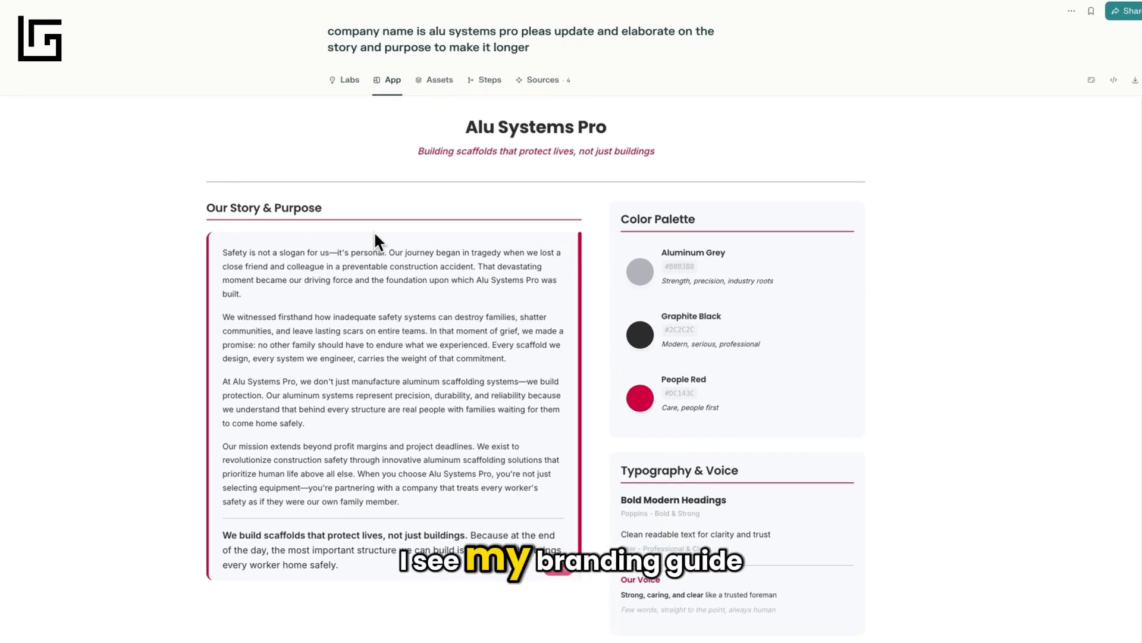
Review the generated Alu Systems Pro branding guide, from story and color palette to typography and visual style
scroll(595, 368, down, 3)
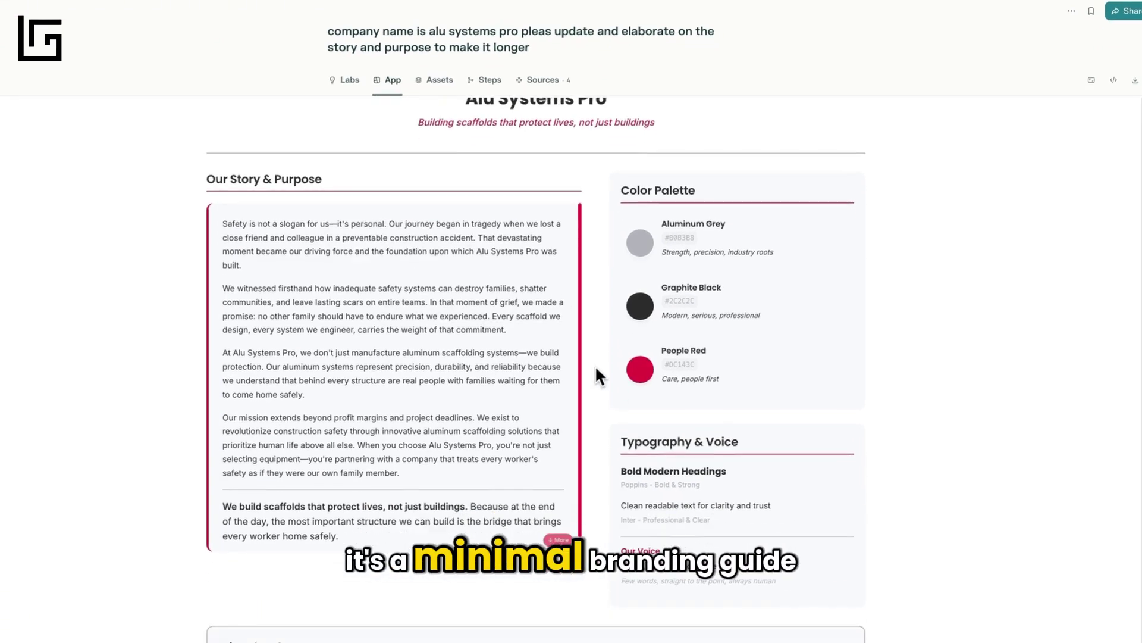
scroll(595, 366, down, 3)
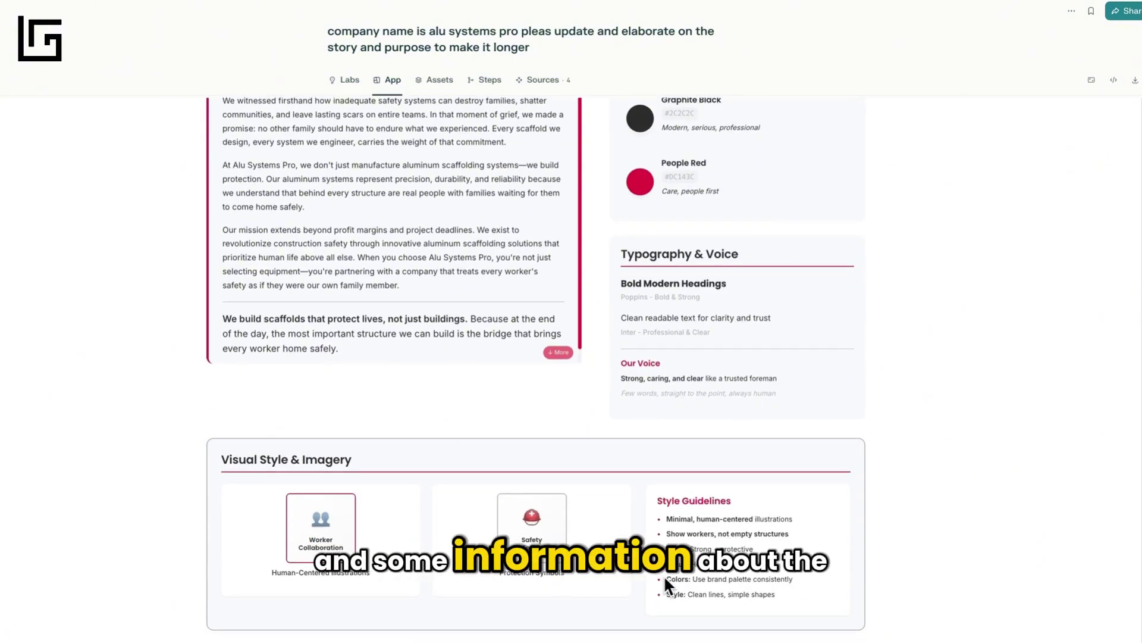
scroll(663, 575, up, 4)
scroll(663, 575, down, 4)
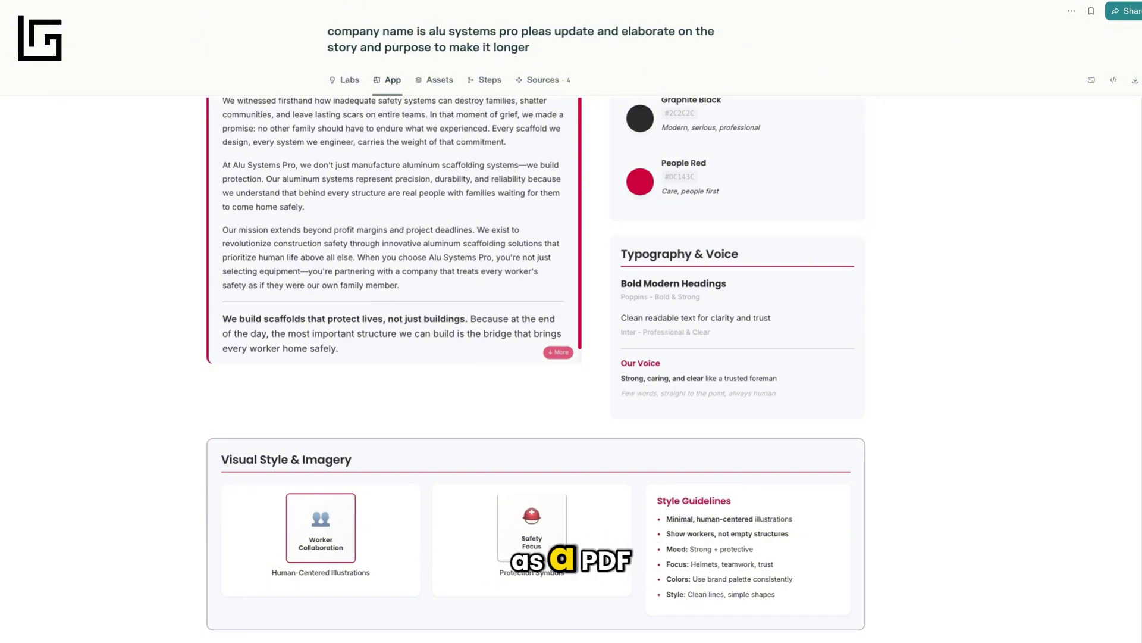
scroll(536, 357, up, 4)
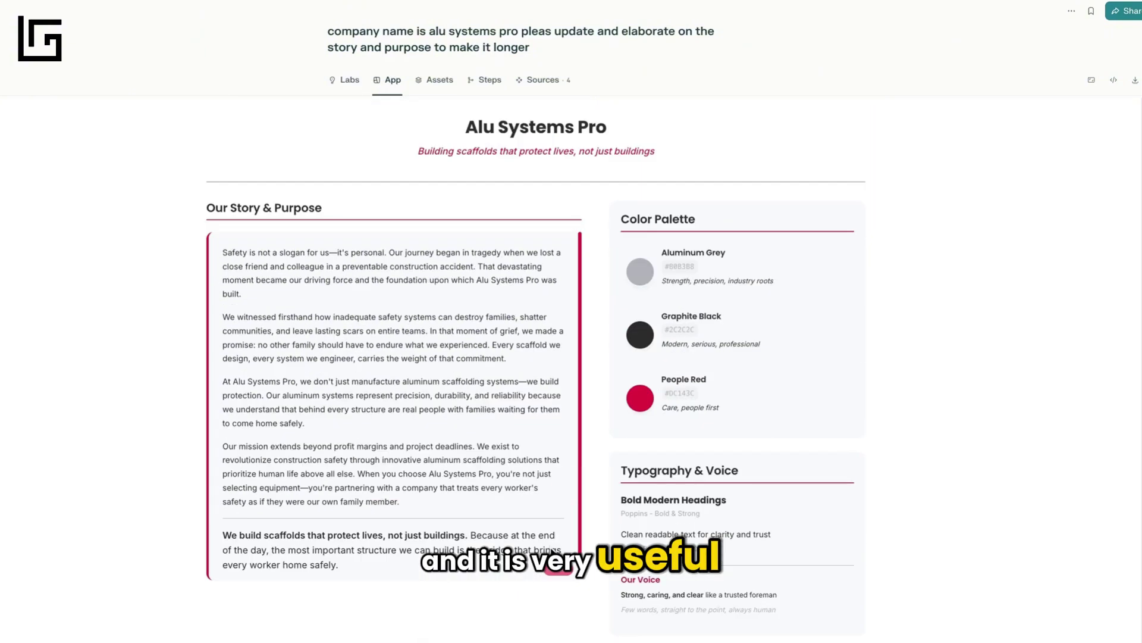